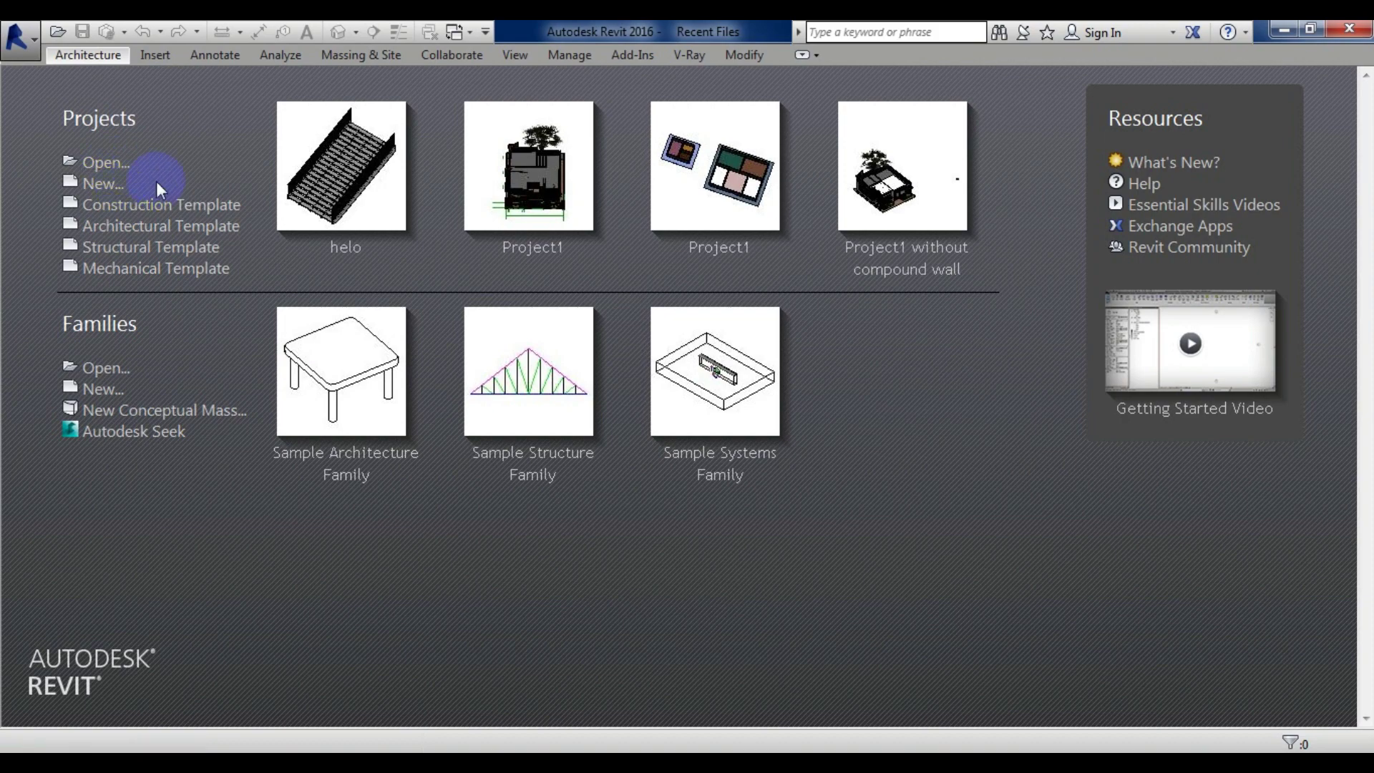
Step: Click through several items in the Revit window before starting a new project
left_click(334, 194)
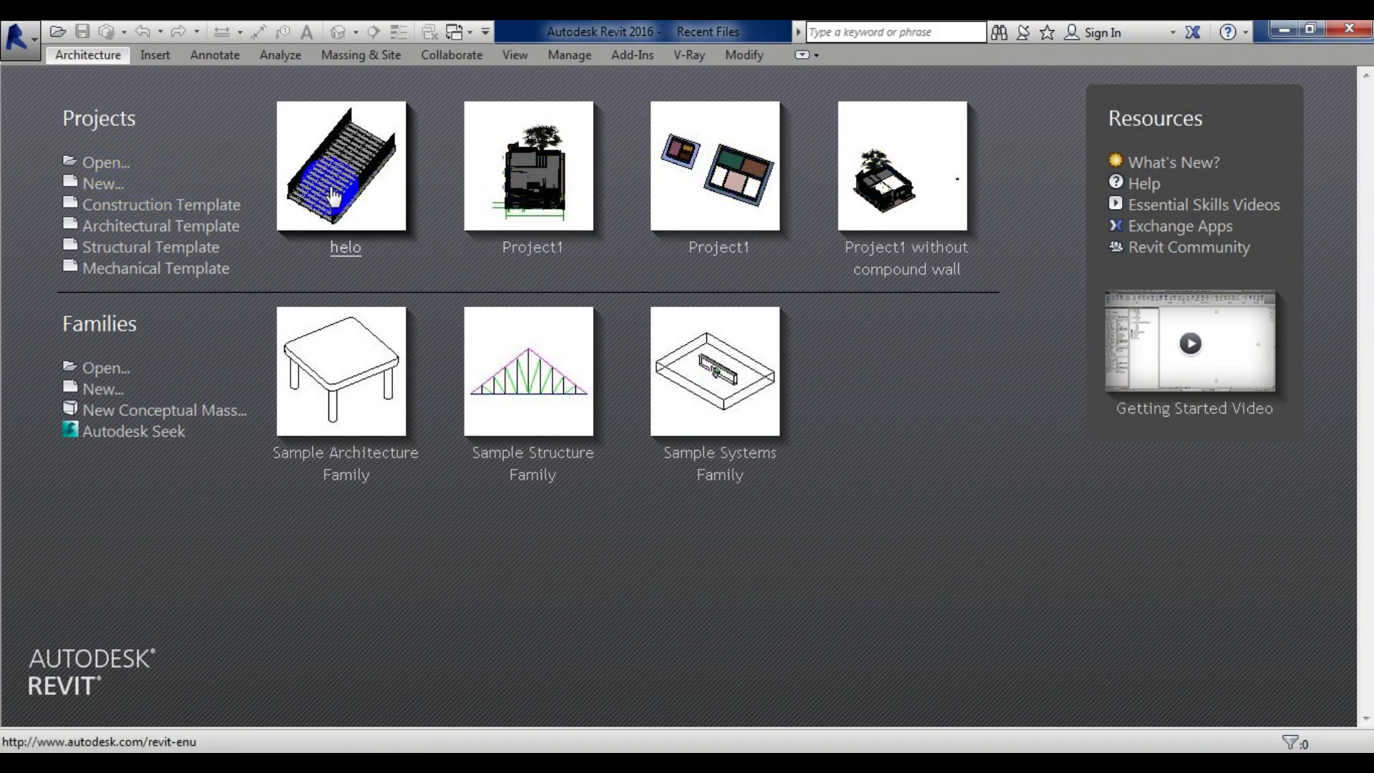
left_click(344, 205)
left_click(377, 249)
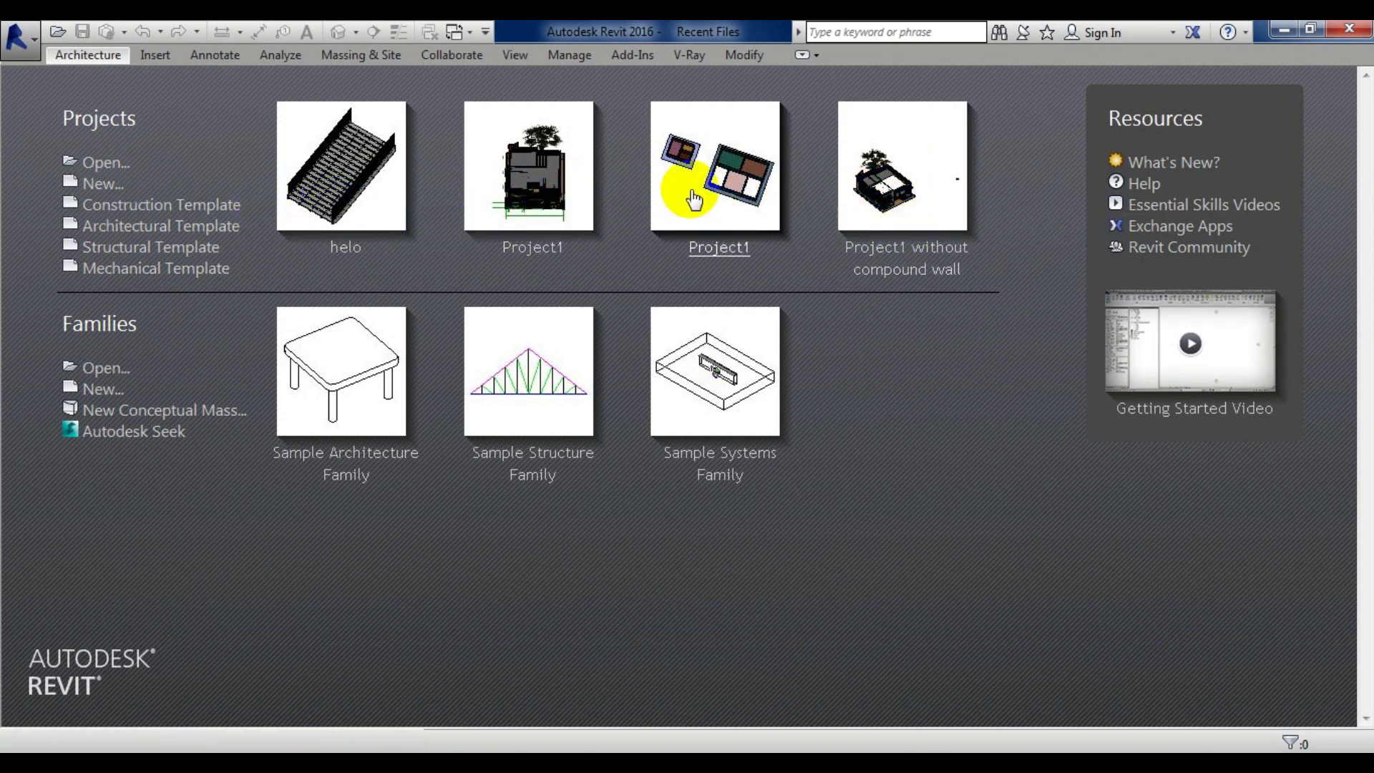
left_click(726, 224)
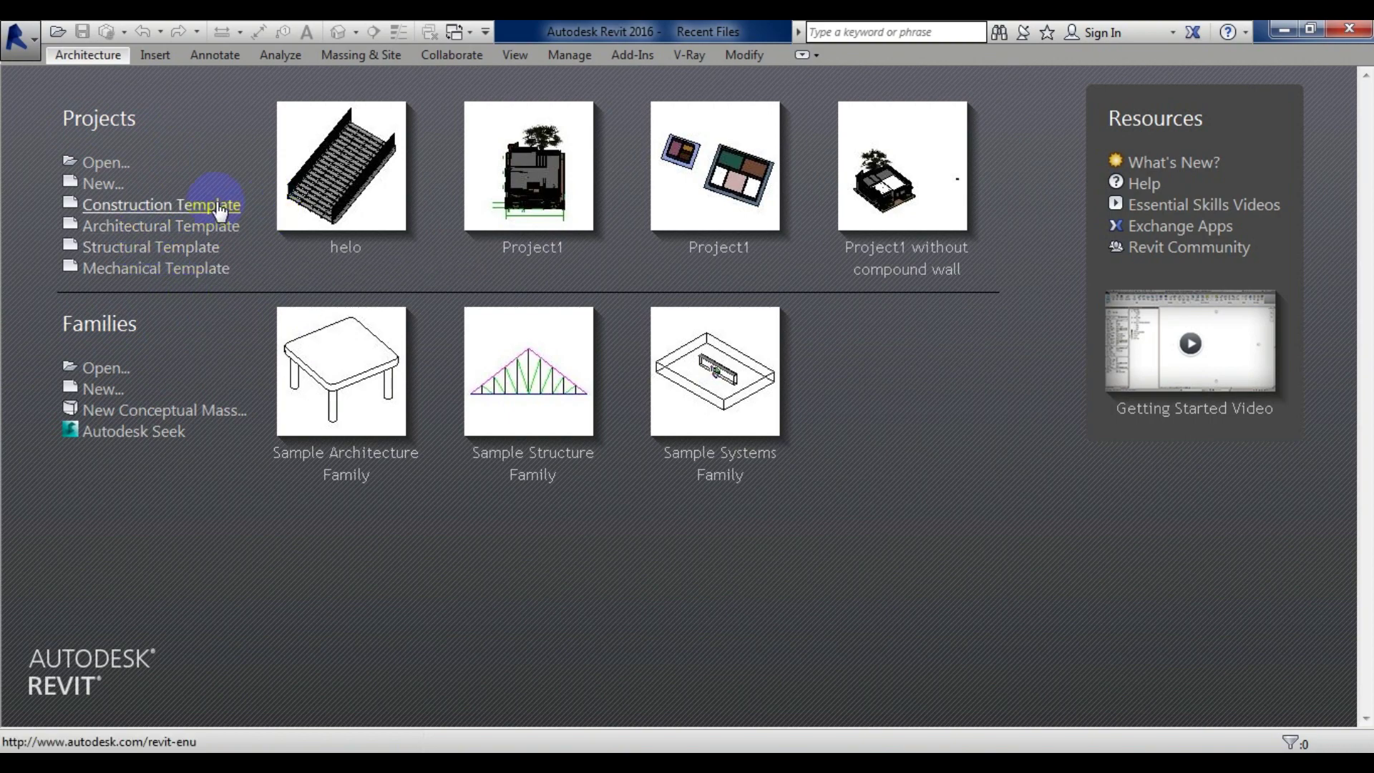
Step: Browse for a new project's template in the US Imperial folder, shown as a list
left_click(102, 184)
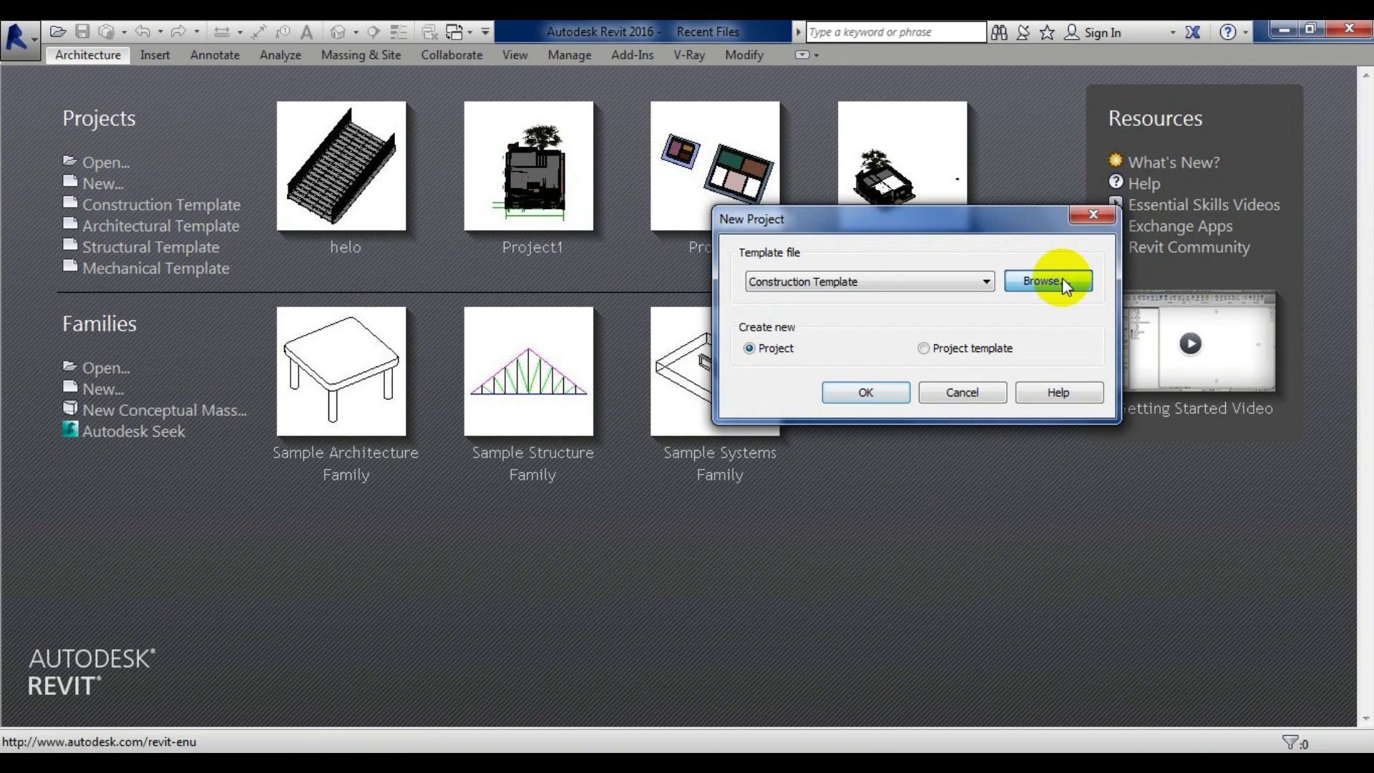
left_click(1063, 277)
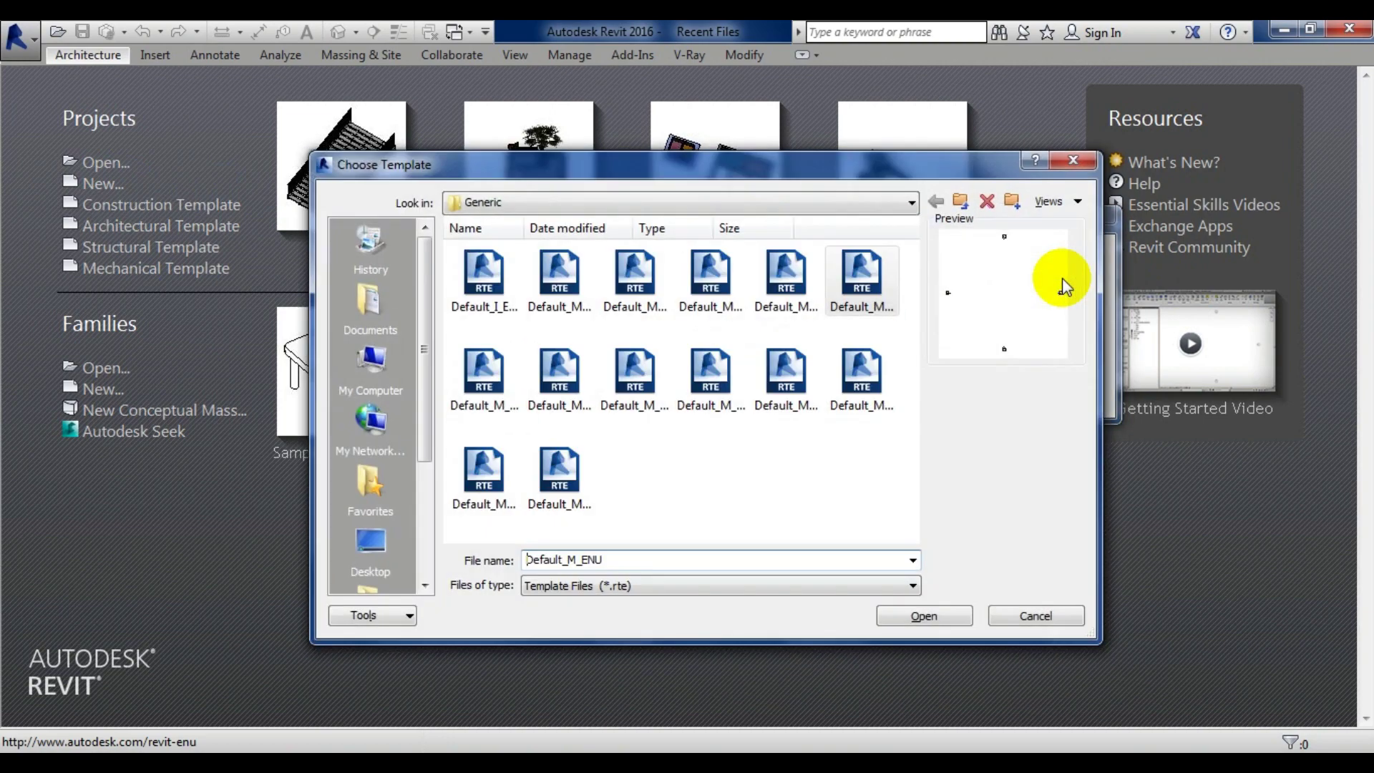
left_click(964, 207)
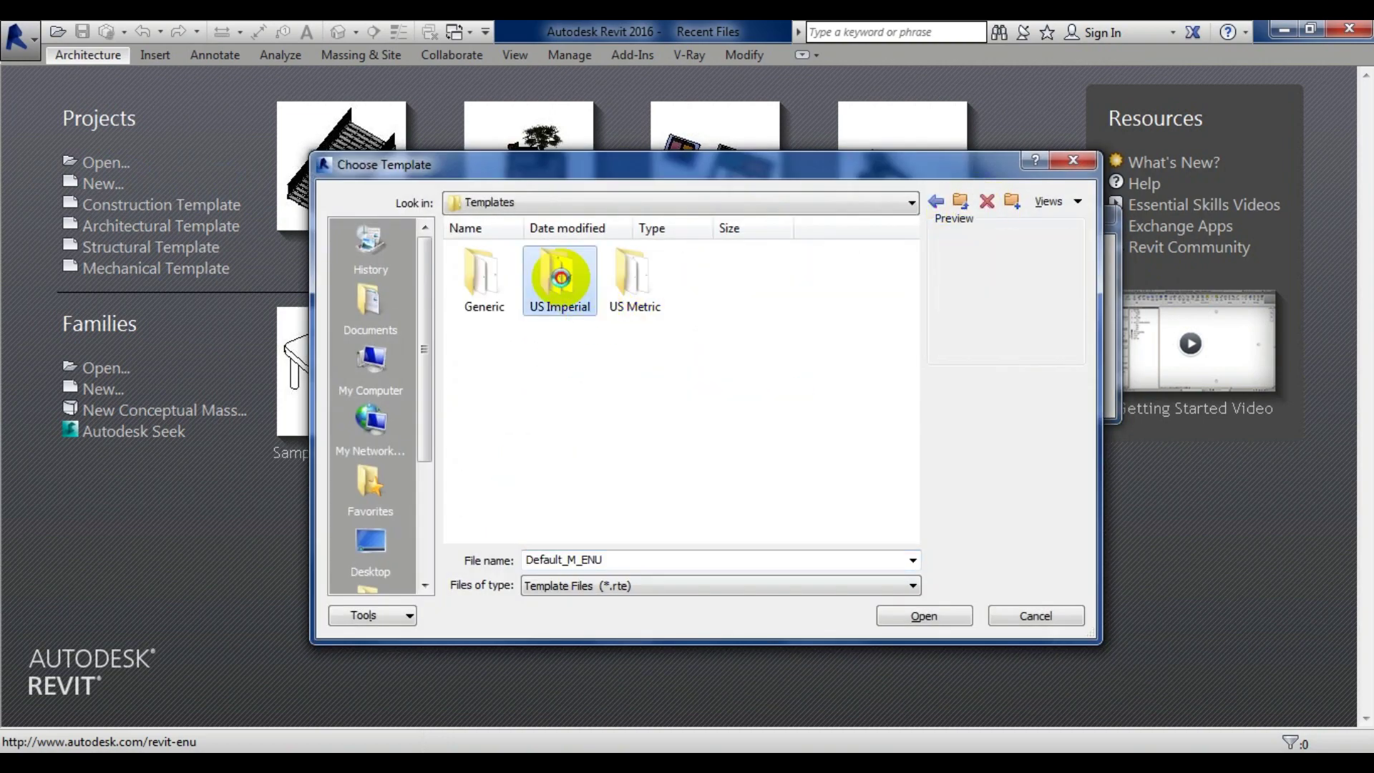
double_click(562, 305)
left_click(1078, 201)
left_click(1055, 244)
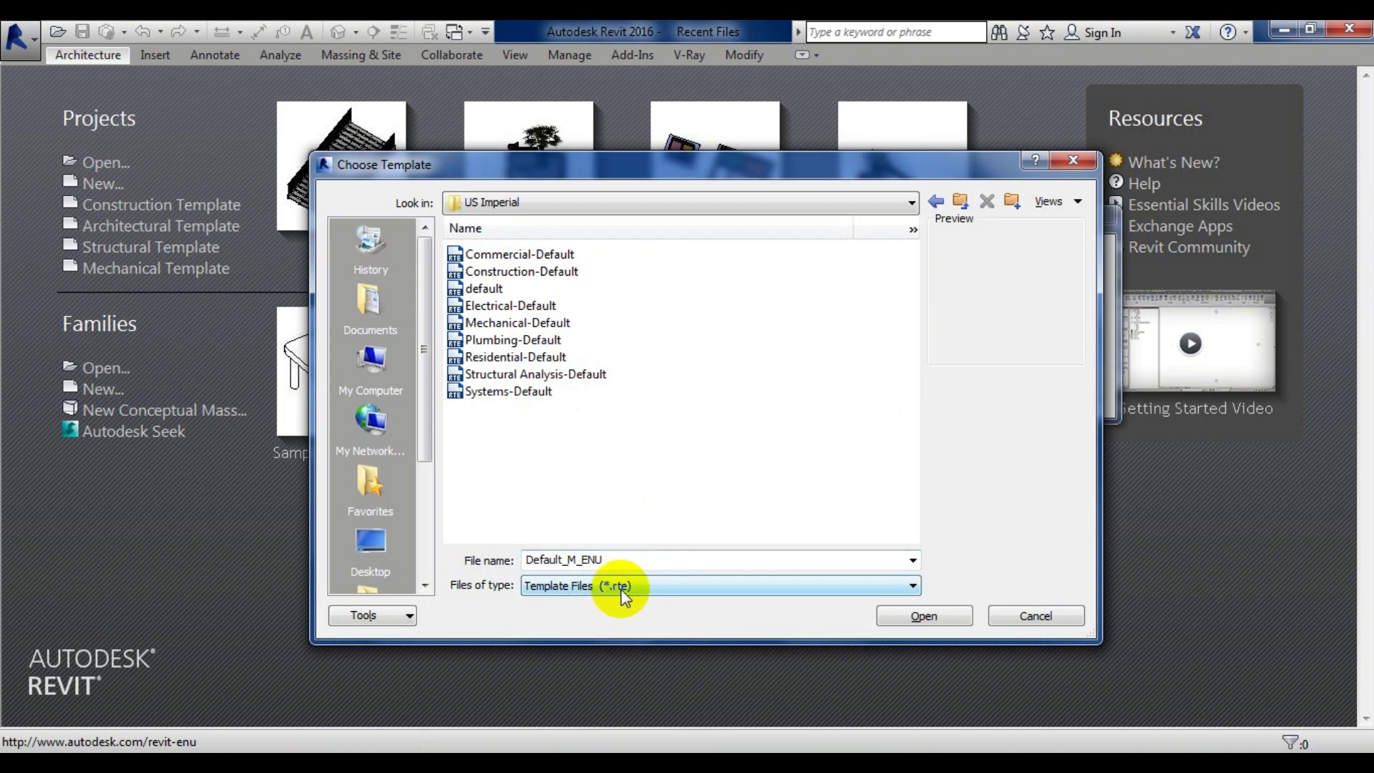
Step: Create Project1 from the Architectural Template with Project selected
left_click(1072, 162)
left_click(977, 283)
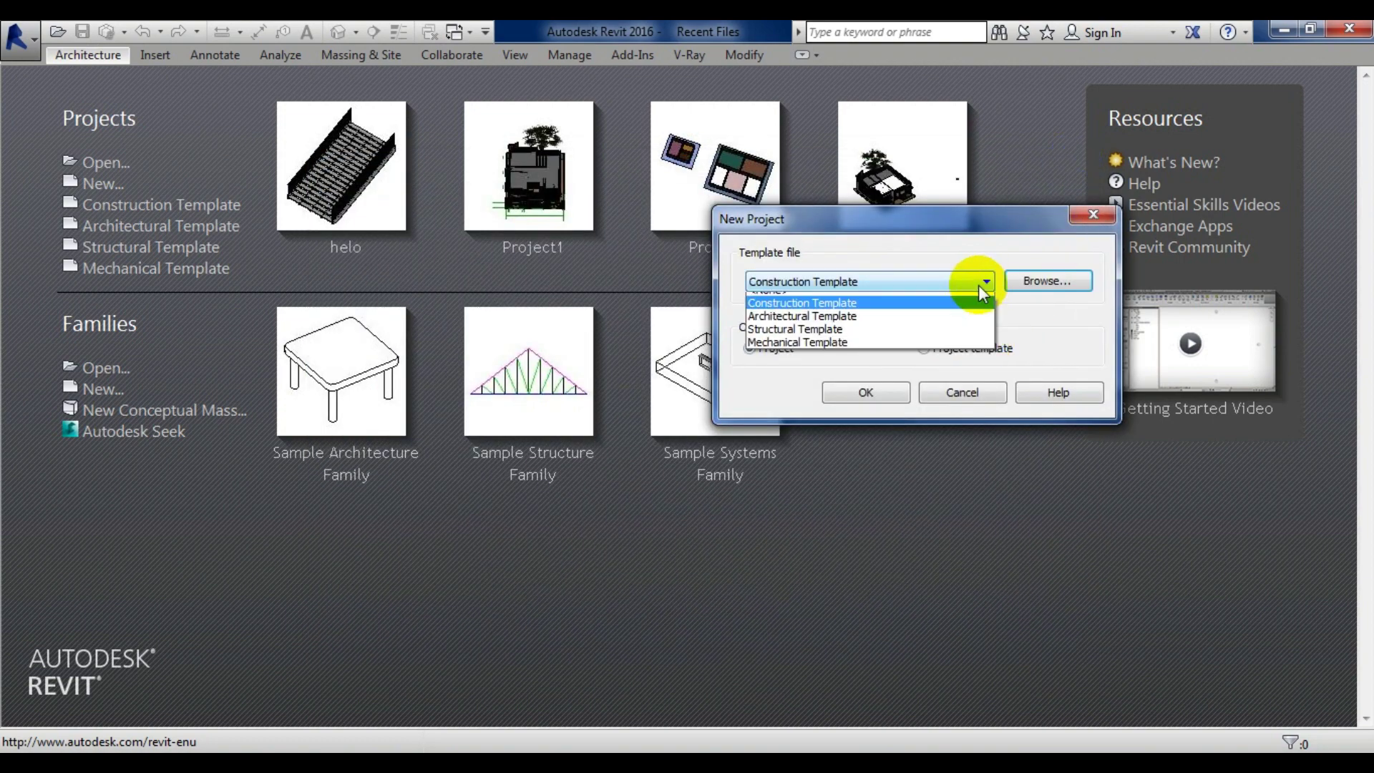
left_click(777, 328)
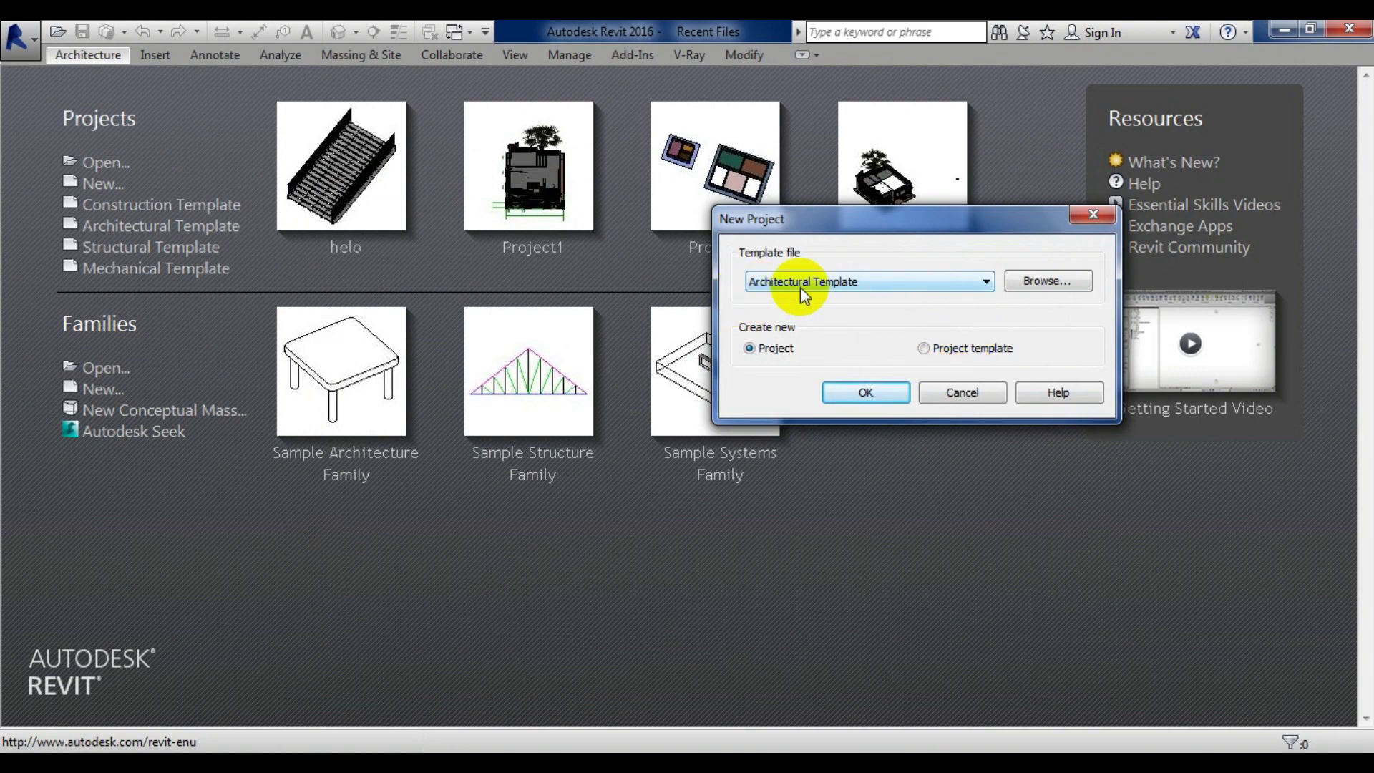
left_click(867, 393)
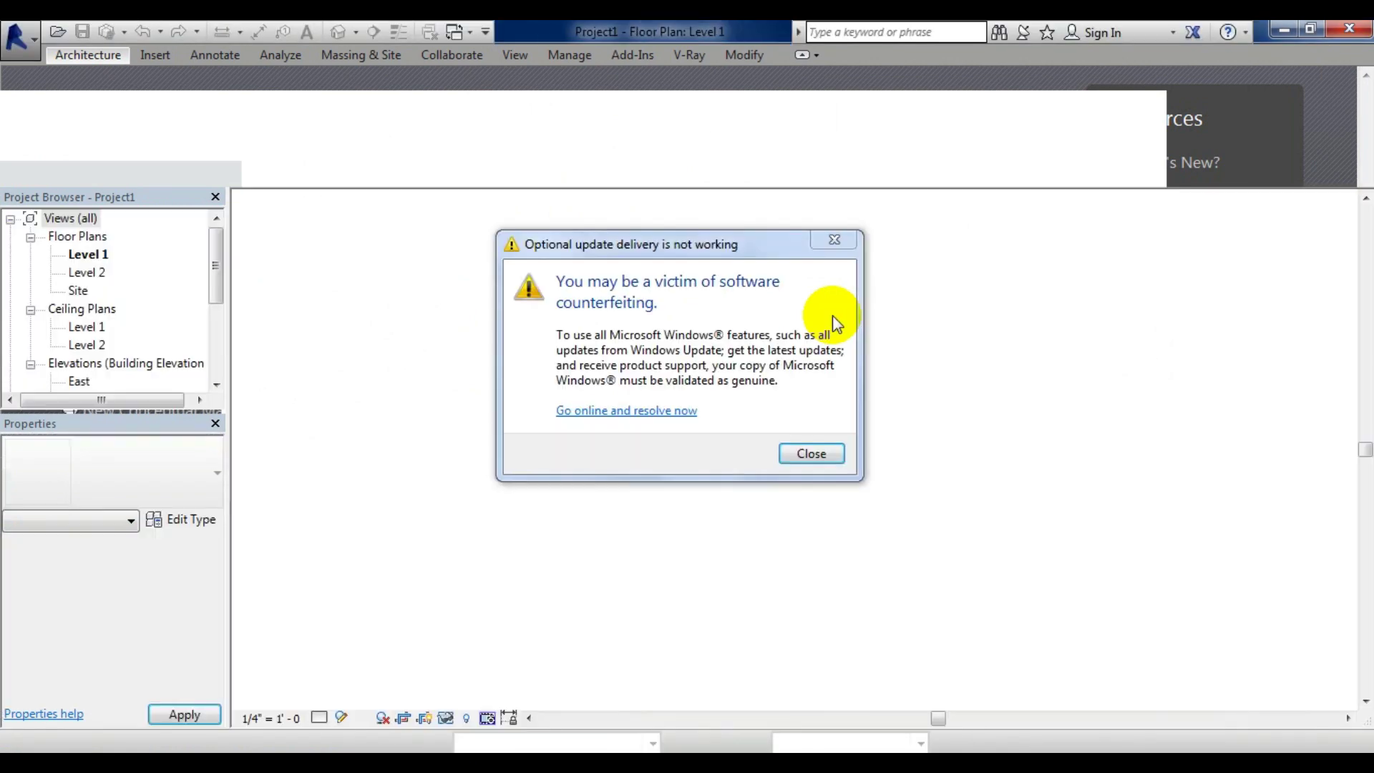
Step: Close the Windows warning to reveal the empty Level 1 floor plan
left_click(834, 239)
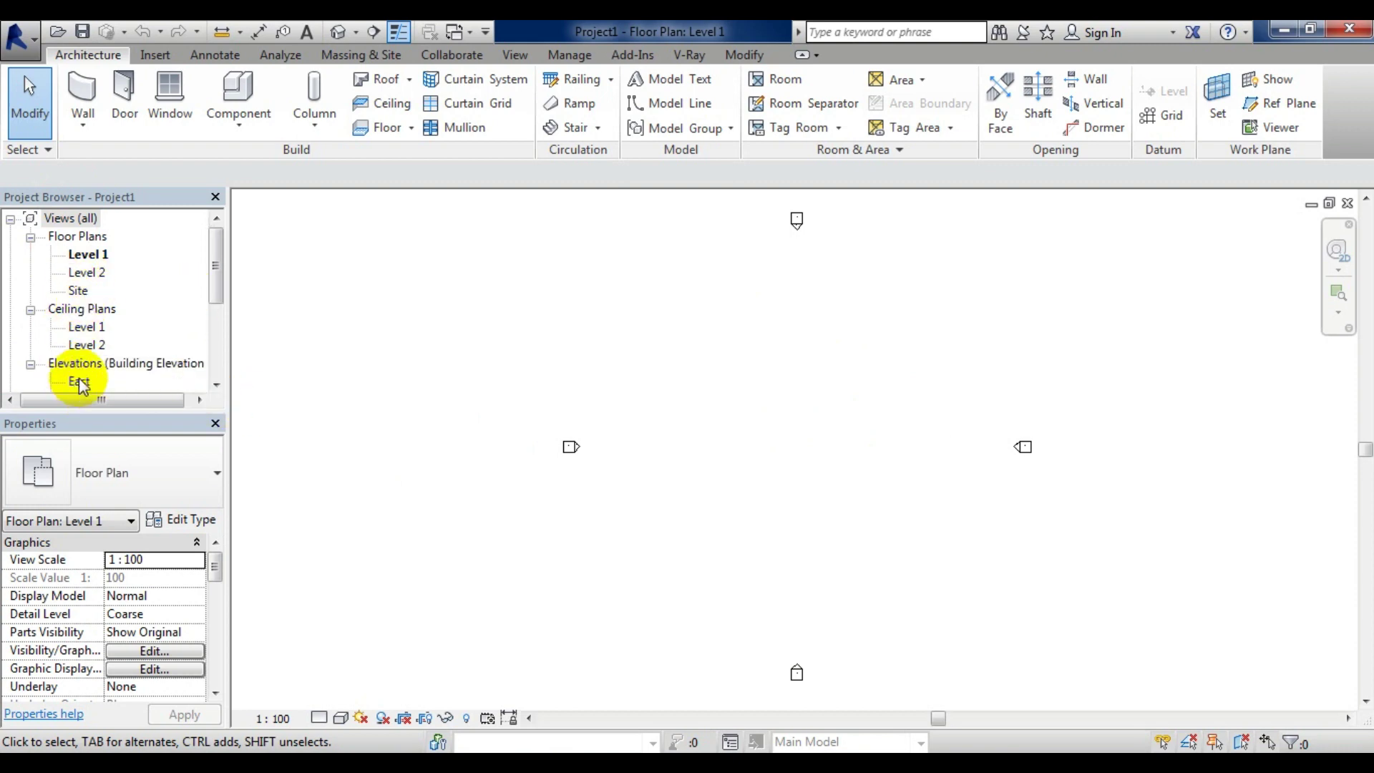
left_click_drag(214, 276, 219, 323)
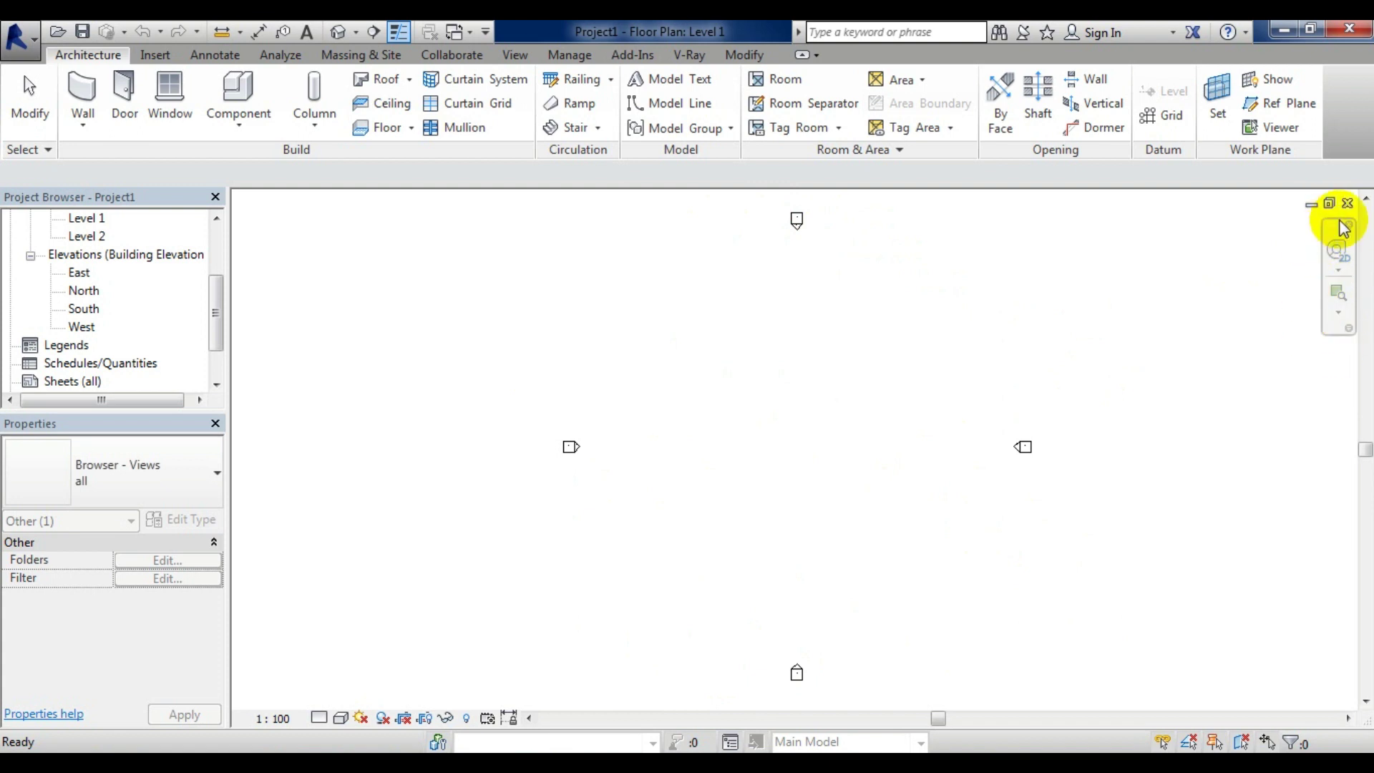
Step: Try the 2D SteeringWheel on Level 1, then switch to the default 3D view
scroll(895, 386, "down", 1)
left_click(675, 374)
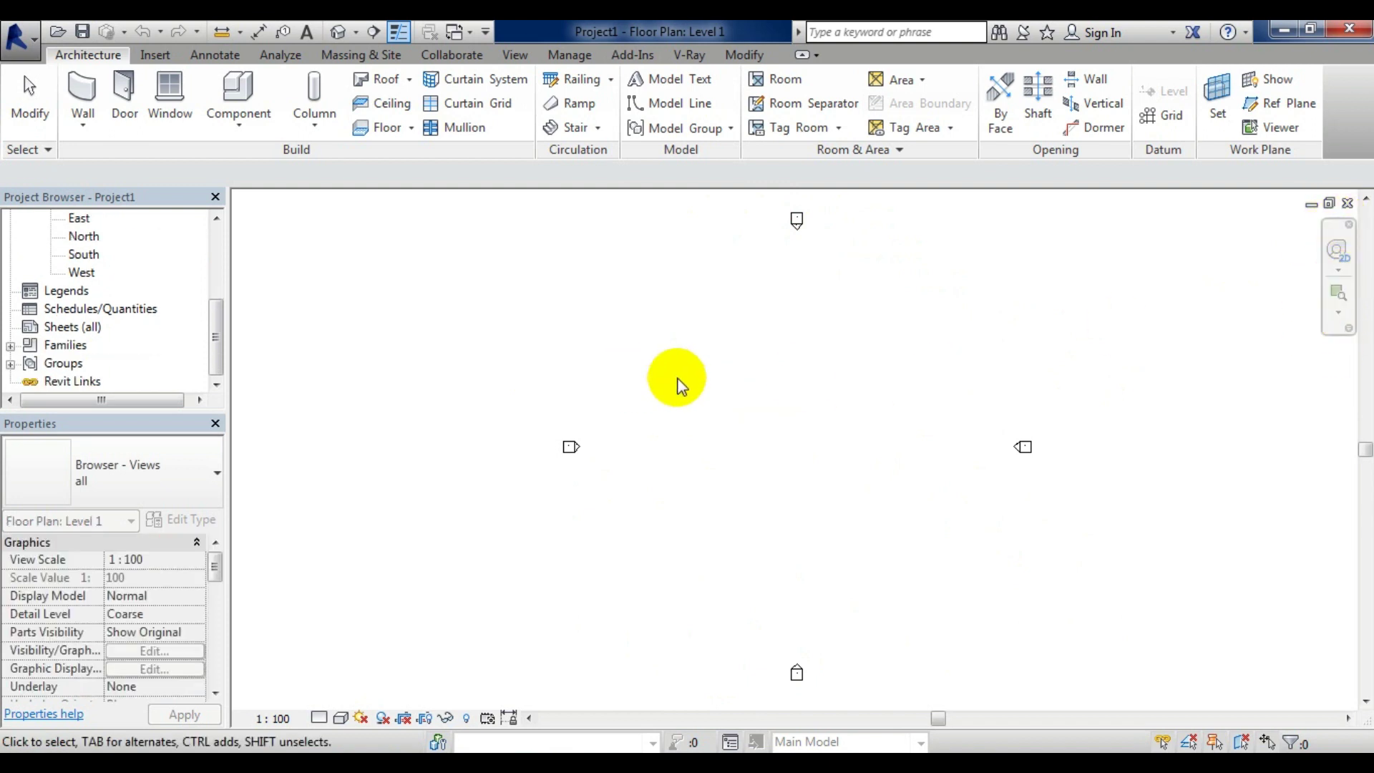
scroll(935, 380, "down", 1)
mouse_move(936, 381)
middle_mouse_down()
mouse_move(751, 399)
mouse_move(1053, 421)
mouse_move(981, 367)
mouse_move(856, 417)
mouse_move(878, 452)
mouse_move(883, 343)
mouse_move(895, 371)
middle_mouse_up()
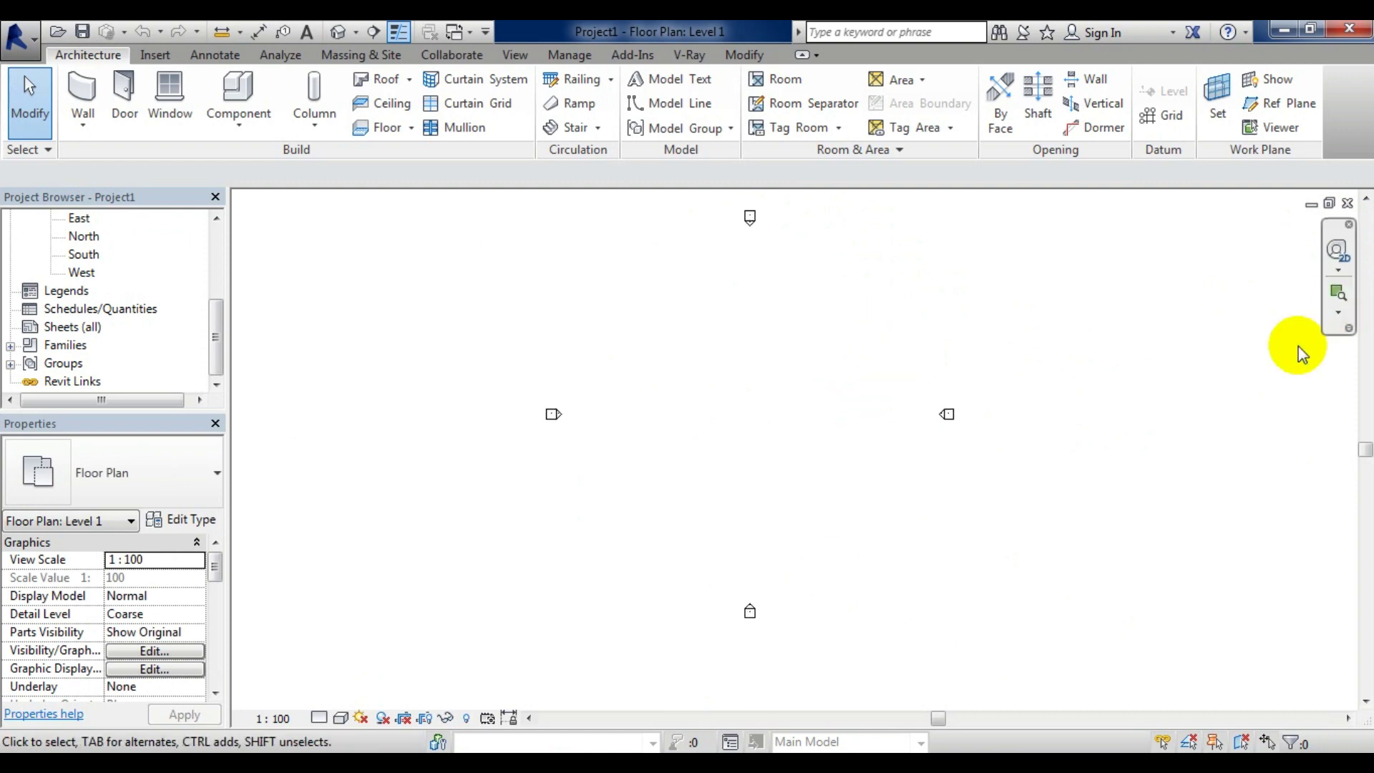
left_click(1328, 272)
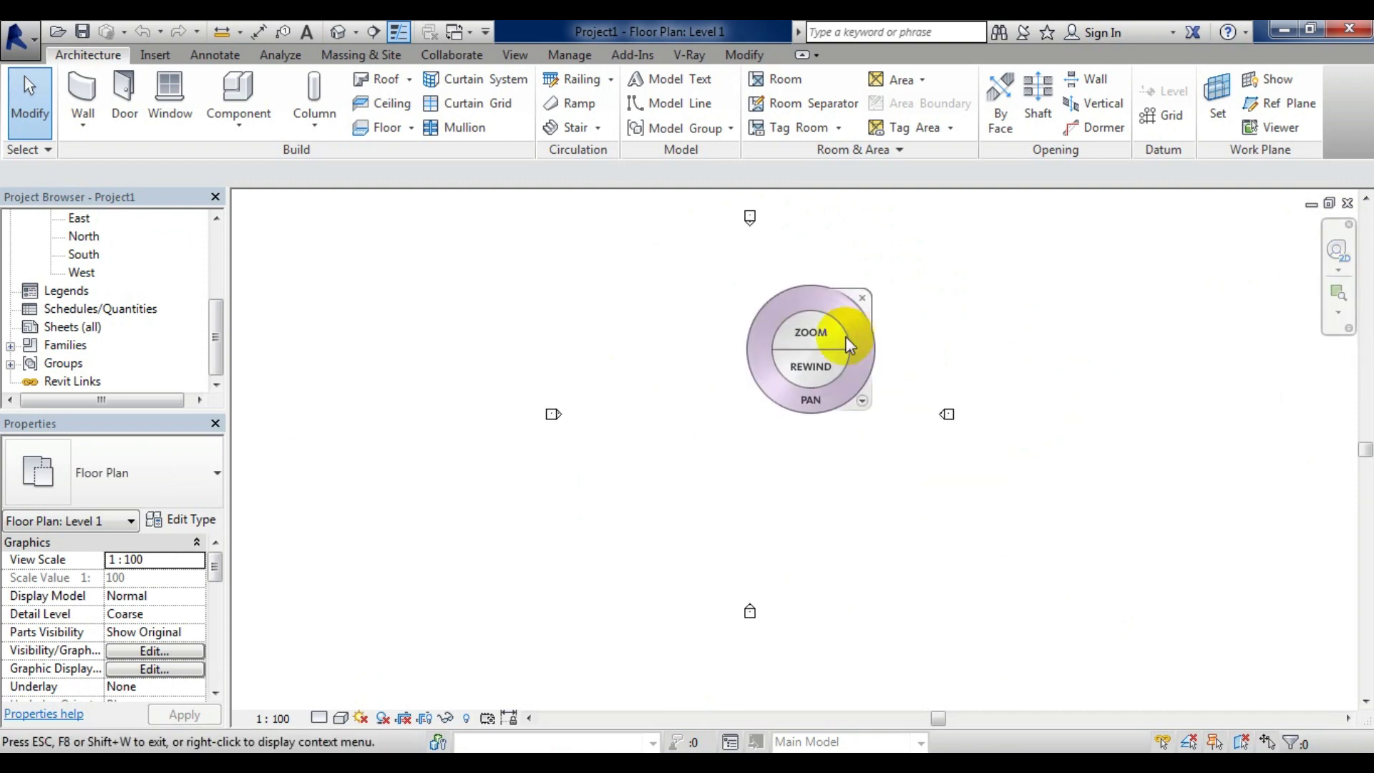
left_click(866, 294)
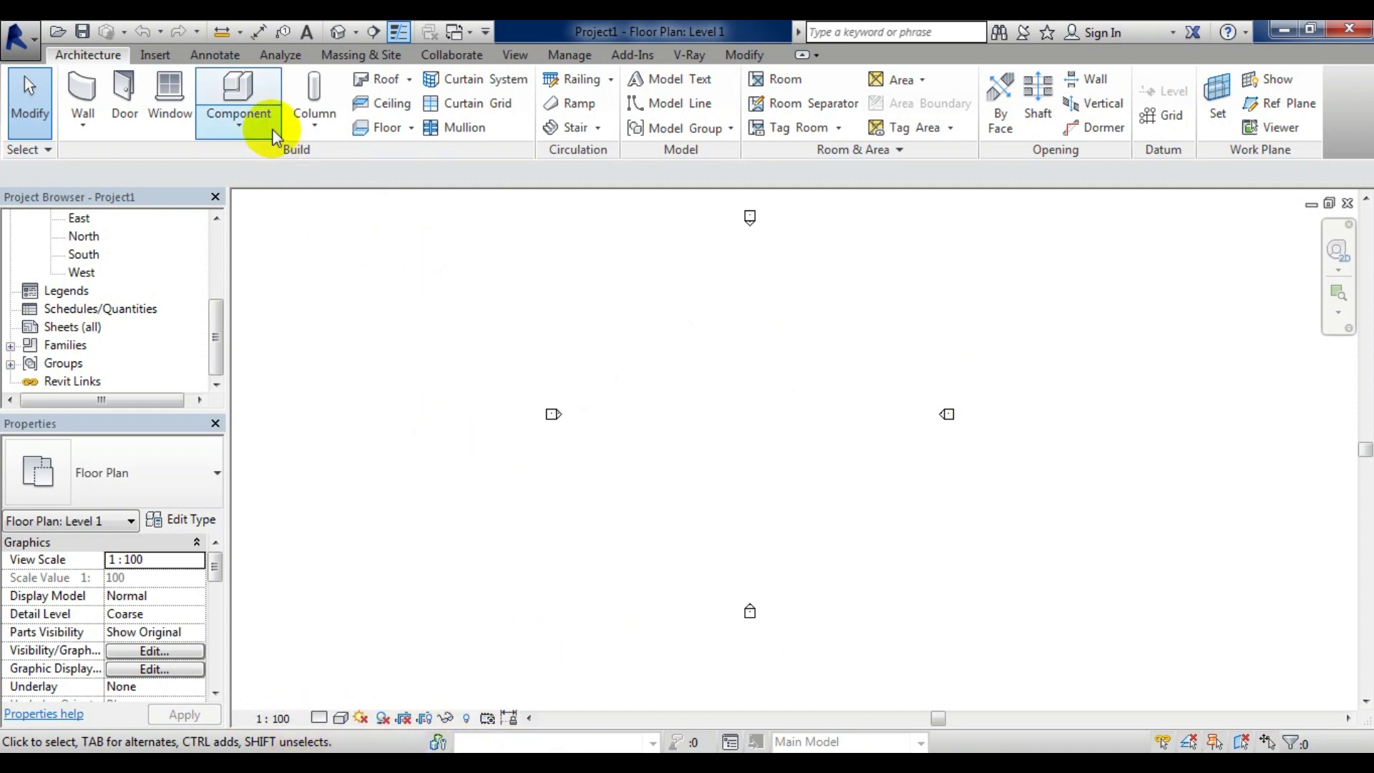
left_click(342, 32)
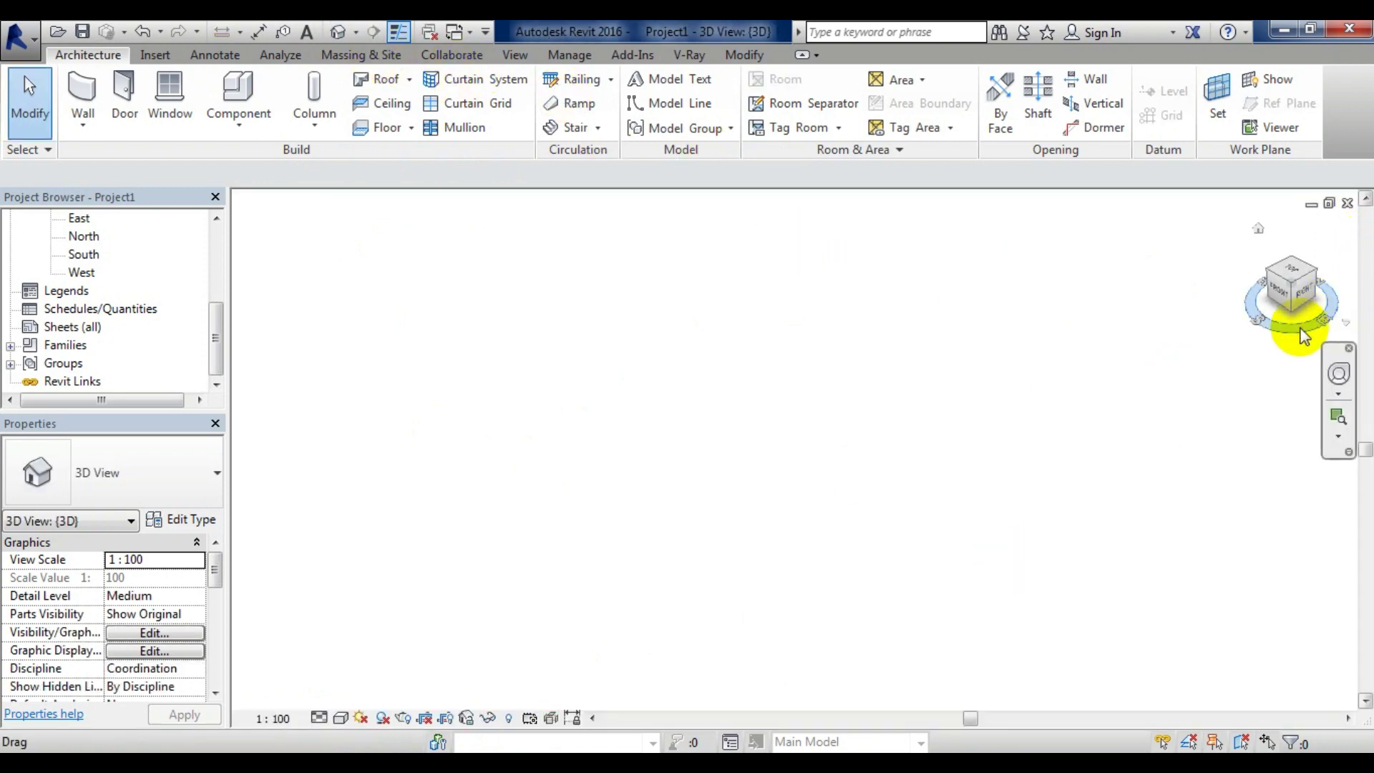
mouse_move(1294, 281)
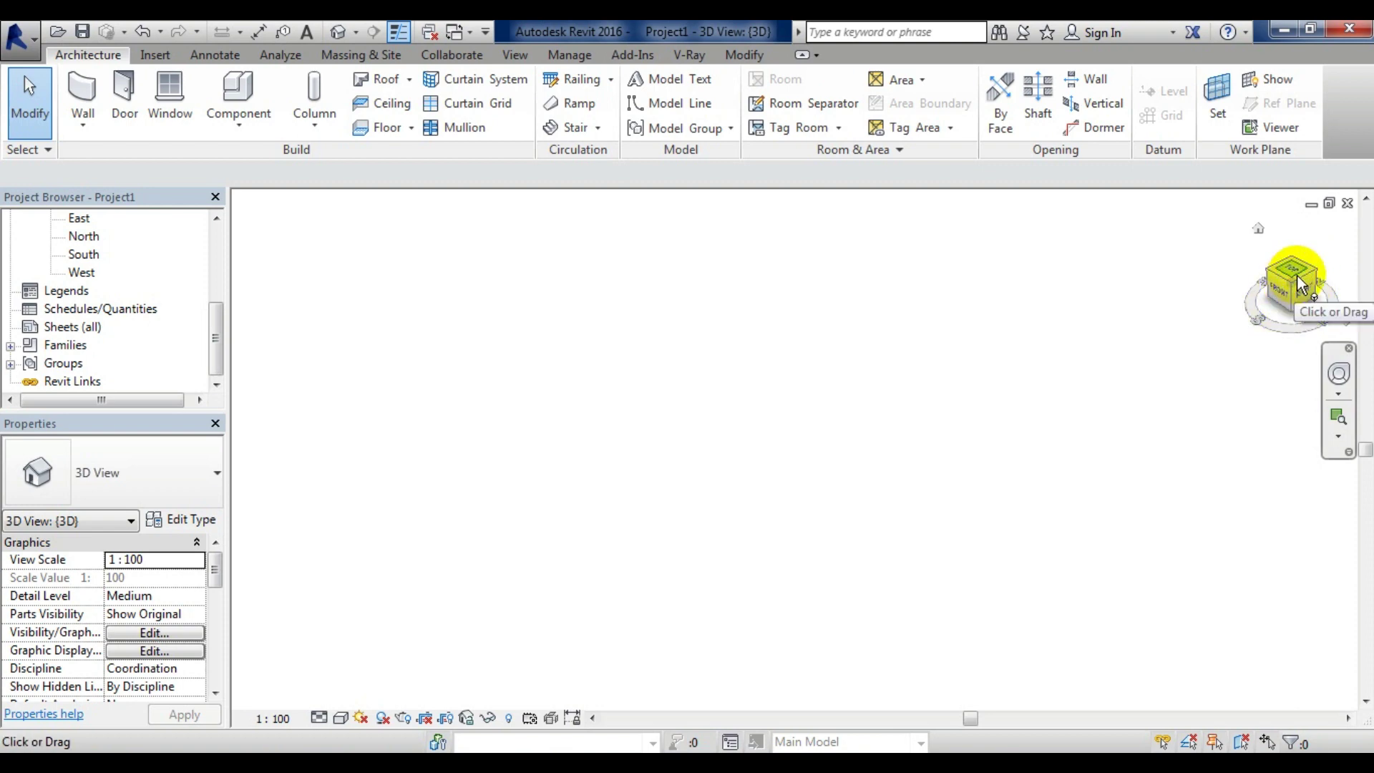
Step: Reorient the empty 3D view using the ViewCube and the Full Navigation Wheel's Rewind and Orbit
mouse_move(1299, 285)
left_mouse_down()
mouse_move(1273, 349)
mouse_move(1026, 245)
mouse_move(1089, 306)
left_mouse_up()
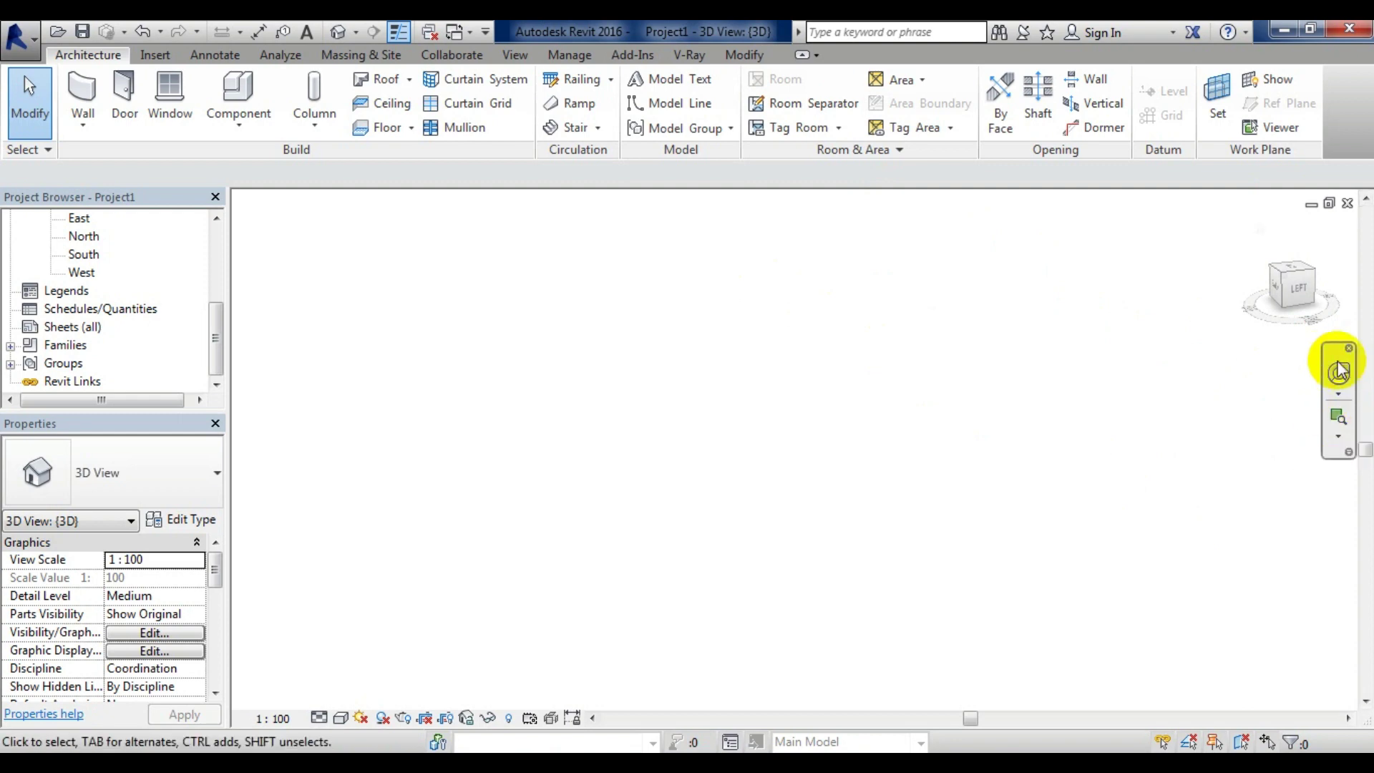
left_click(1339, 374)
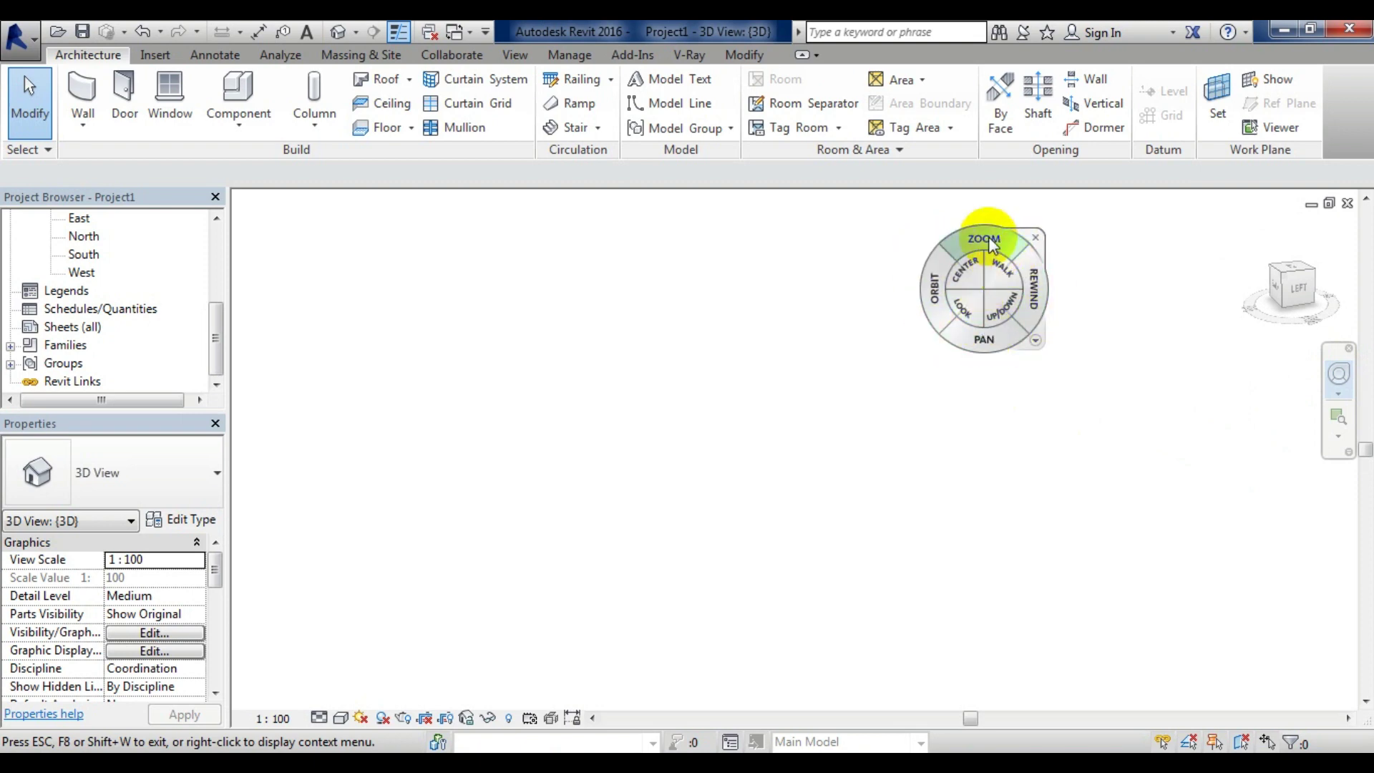
left_click(1038, 298)
left_click(1037, 298)
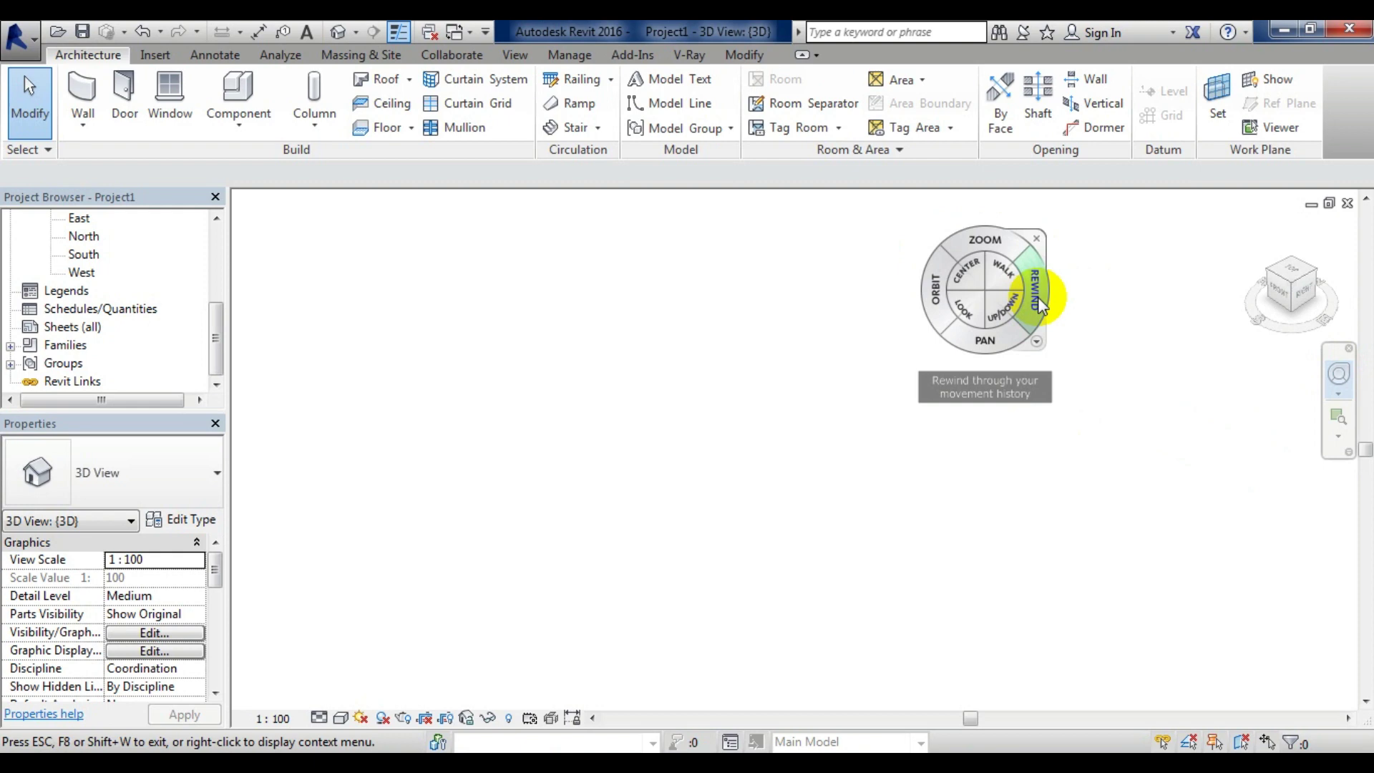
left_click(935, 302)
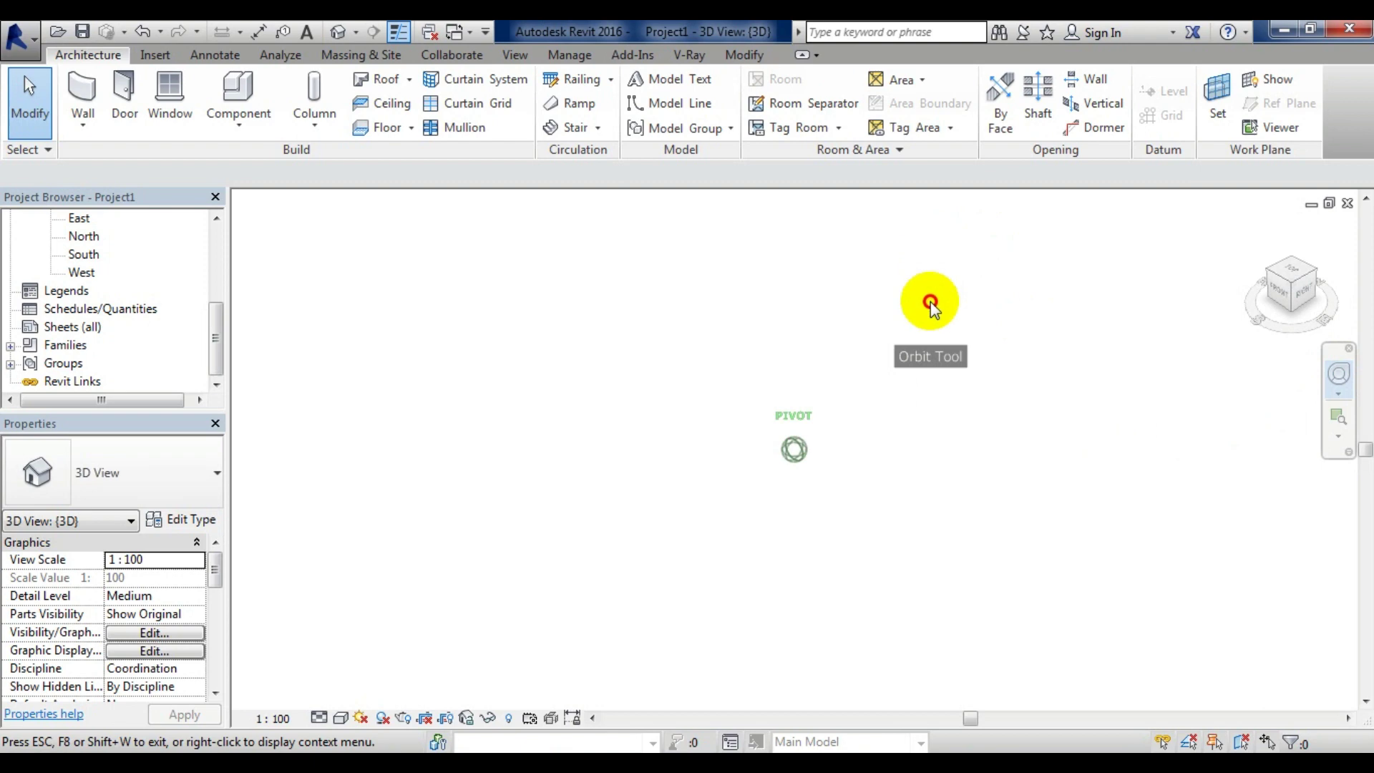
mouse_move(931, 304)
left_mouse_down()
mouse_move(883, 430)
mouse_move(791, 454)
mouse_move(758, 386)
mouse_move(866, 337)
mouse_move(923, 408)
mouse_move(745, 515)
mouse_move(736, 415)
mouse_move(867, 396)
mouse_move(788, 570)
mouse_move(730, 479)
mouse_move(800, 384)
mouse_move(979, 310)
mouse_move(1071, 441)
mouse_move(890, 590)
mouse_move(730, 500)
mouse_move(825, 336)
mouse_move(975, 393)
mouse_move(835, 565)
mouse_move(792, 374)
mouse_move(985, 309)
mouse_move(1034, 494)
mouse_move(681, 579)
mouse_move(730, 337)
mouse_move(934, 374)
mouse_move(828, 544)
mouse_move(794, 347)
mouse_move(987, 399)
mouse_move(769, 526)
mouse_move(886, 298)
mouse_move(917, 543)
mouse_move(718, 454)
mouse_move(811, 348)
mouse_move(933, 427)
mouse_move(751, 491)
mouse_move(803, 332)
mouse_move(1007, 337)
mouse_move(813, 546)
mouse_move(804, 279)
mouse_move(908, 460)
mouse_move(744, 415)
mouse_move(889, 338)
left_mouse_up()
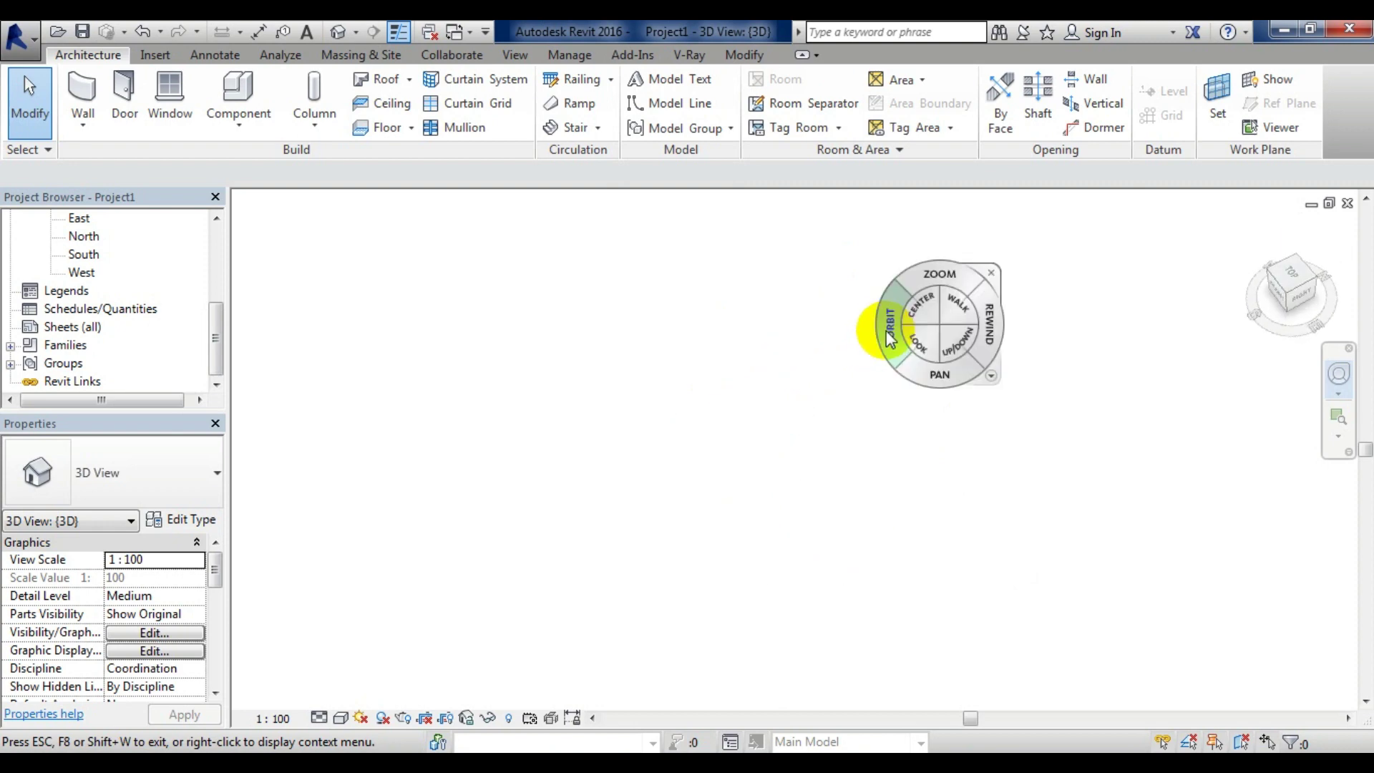
left_click(991, 273)
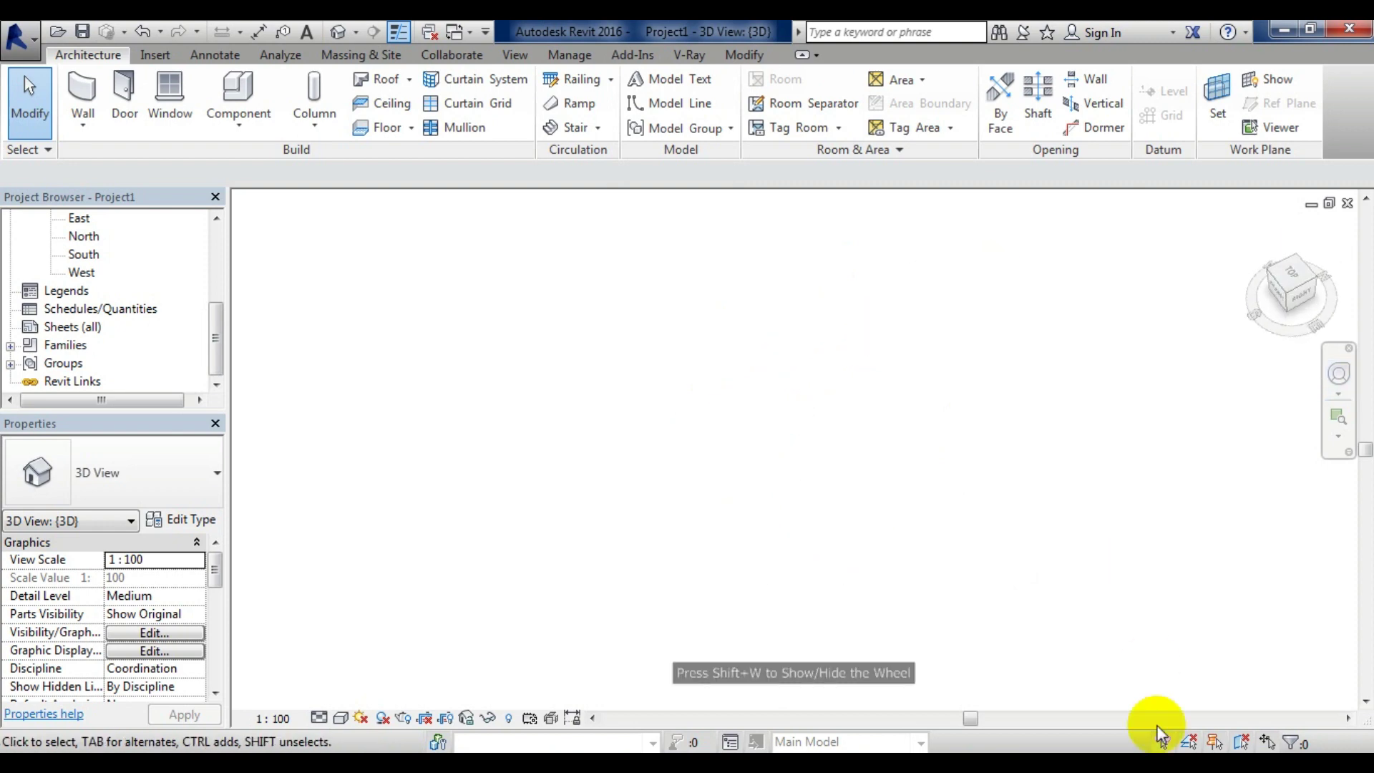